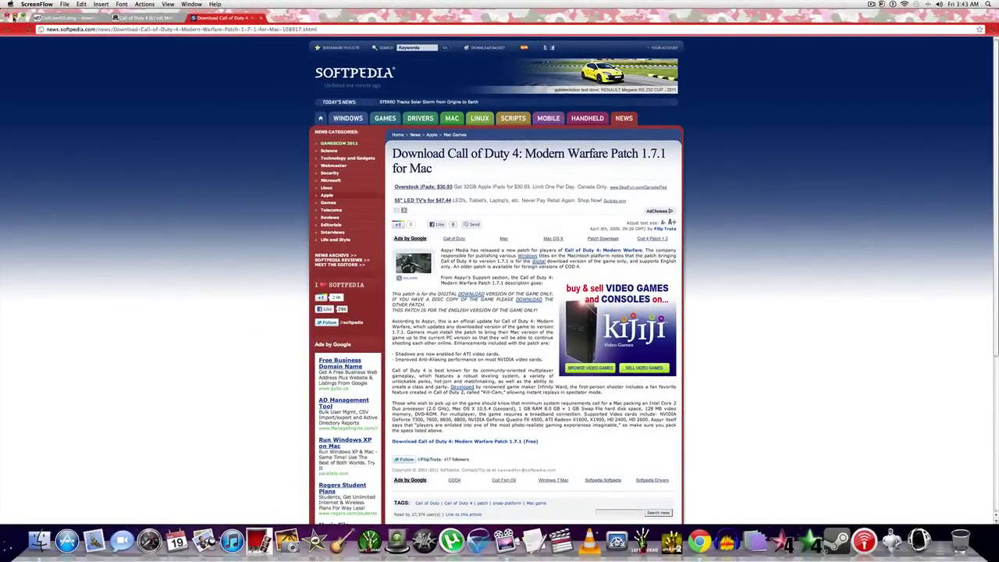
Step: Revisit the Call of Duty 4 torrent page in Chrome, then hide Chrome and select the desktop Call of Duty 4 folder
{"action": "left_click", "coordinate": [15, 17]}
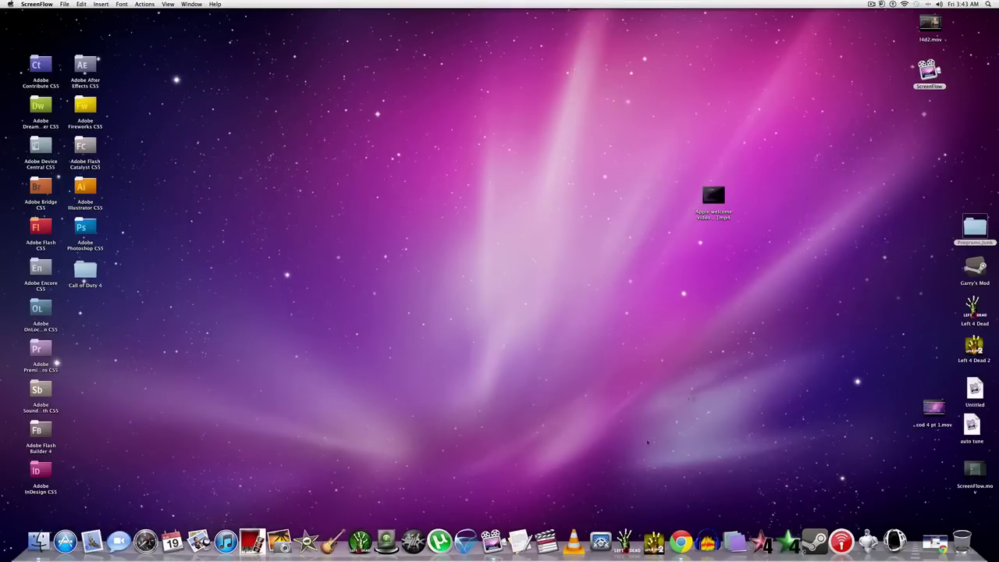
{"action": "left_click", "coordinate": [935, 540]}
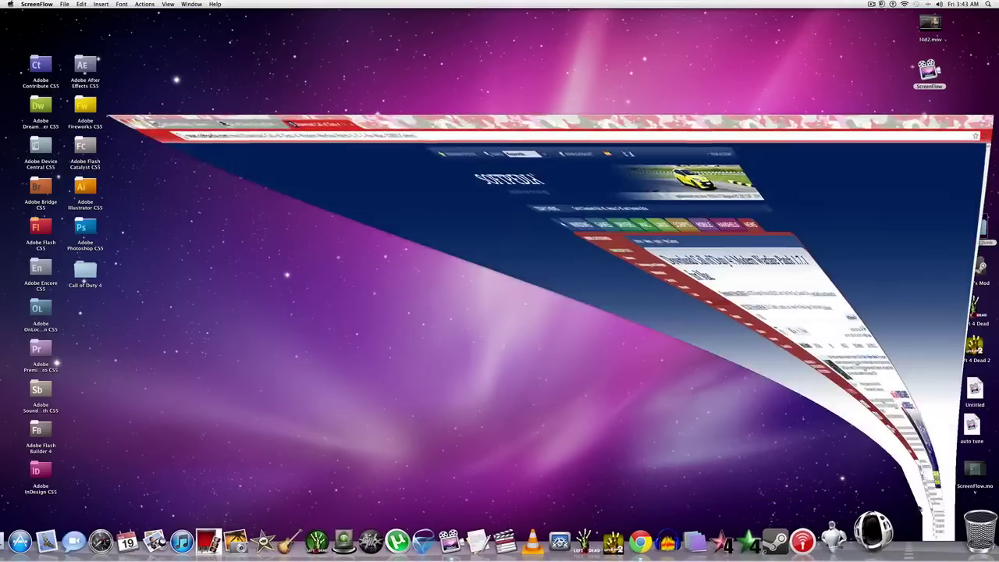
{"action": "left_click", "coordinate": [148, 17]}
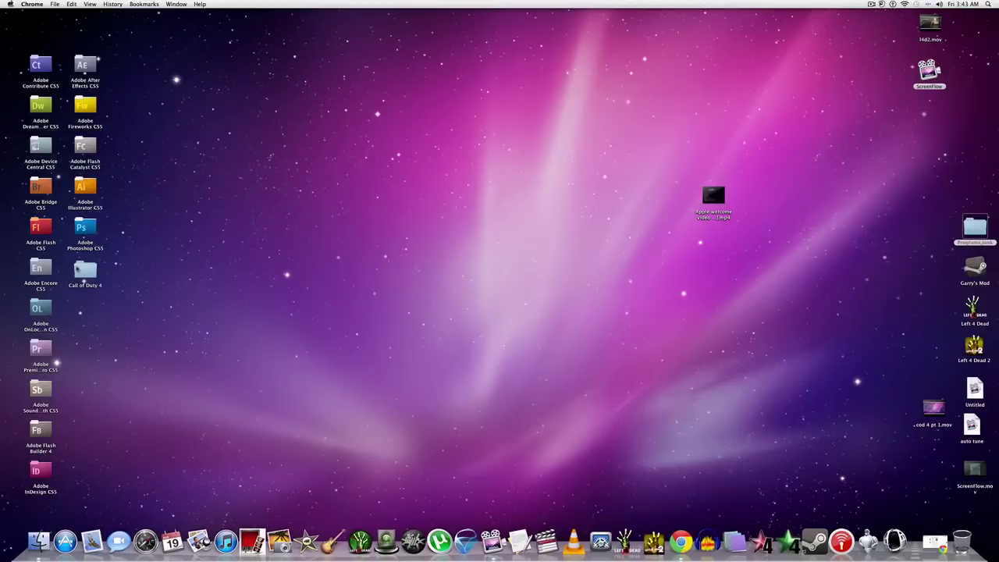
{"action": "left_click", "coordinate": [84, 273]}
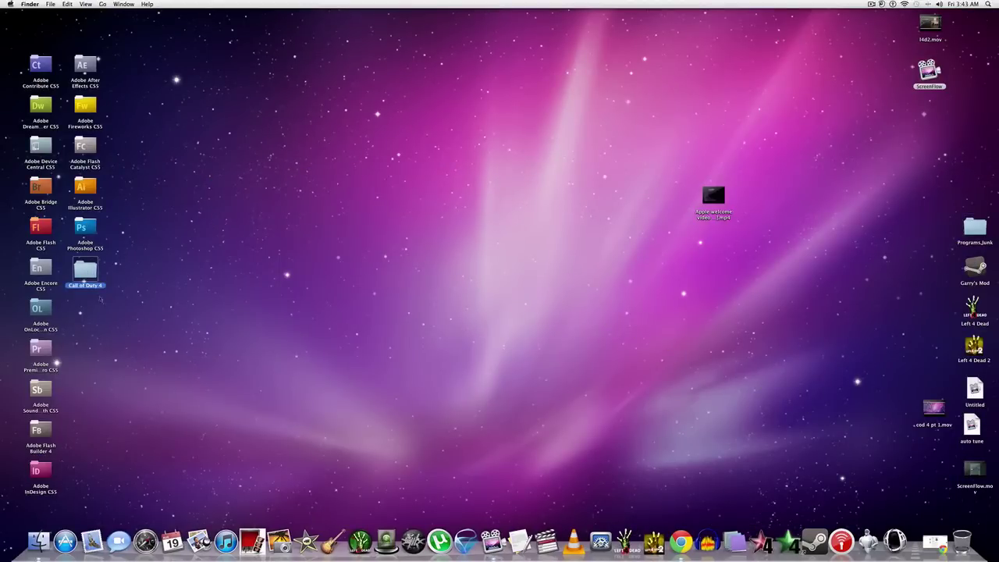
Step: Move CoD4_E_DR_1.7.1.dmg and CoD4_Retail_E_DR.dmg from the Call of Duty 4 folder to the desktop
{"action": "double_click", "coordinate": [91, 269]}
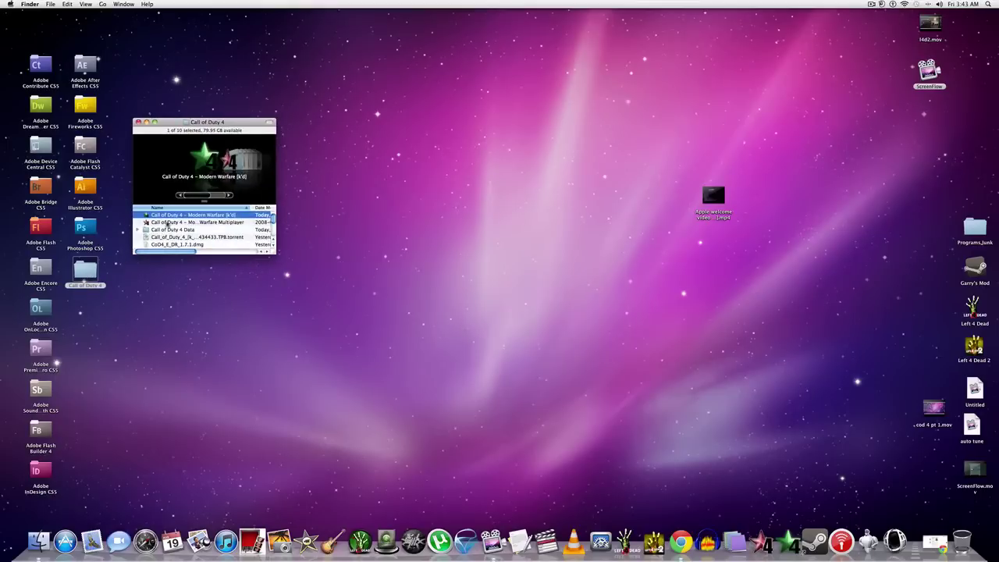
{"action": "scroll", "coordinate": [169, 226], "scroll_direction": "down", "scroll_amount": 3}
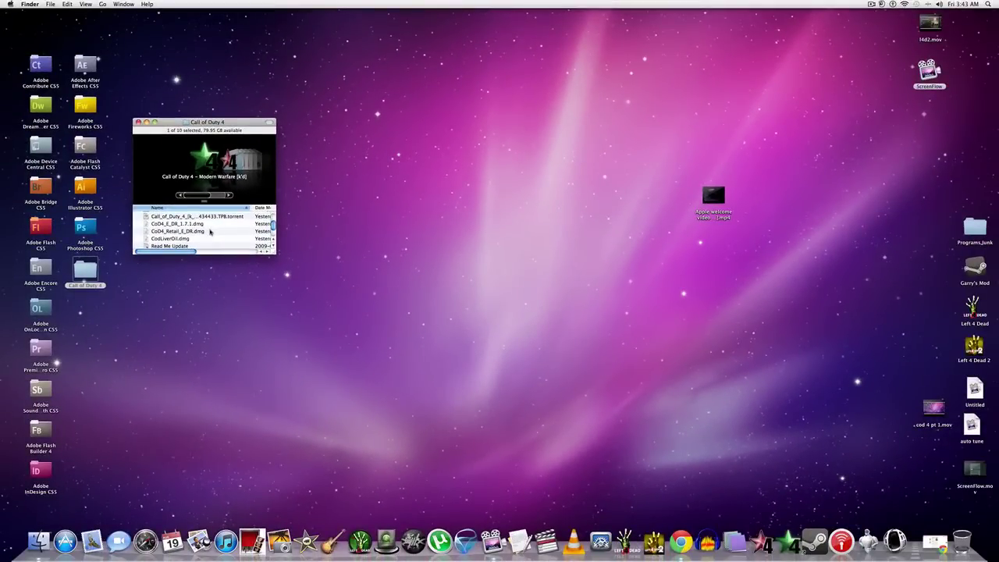
{"action": "left_click", "coordinate": [205, 238]}
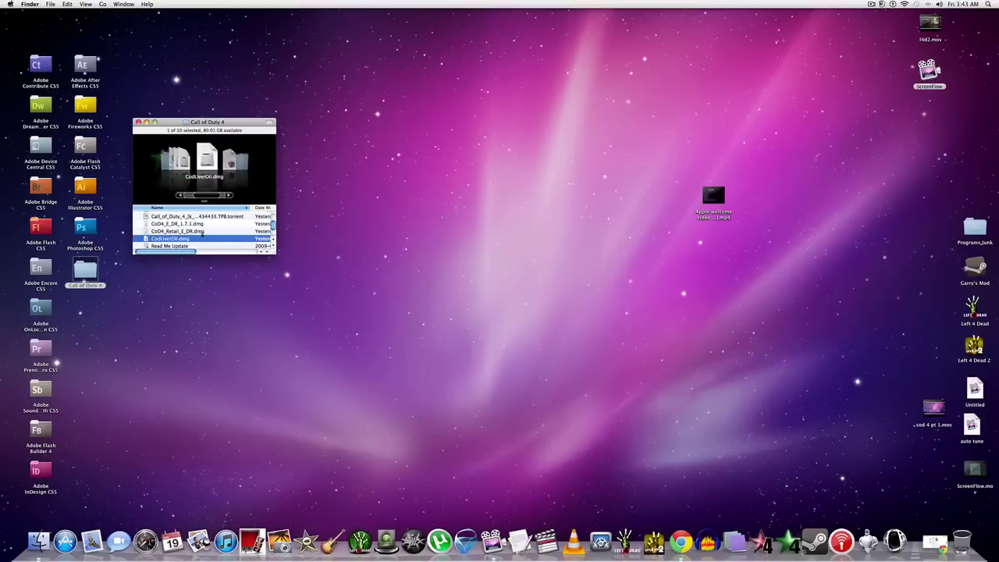
{"action": "left_click_drag", "start_coordinate": [201, 227], "coordinate": [154, 304]}
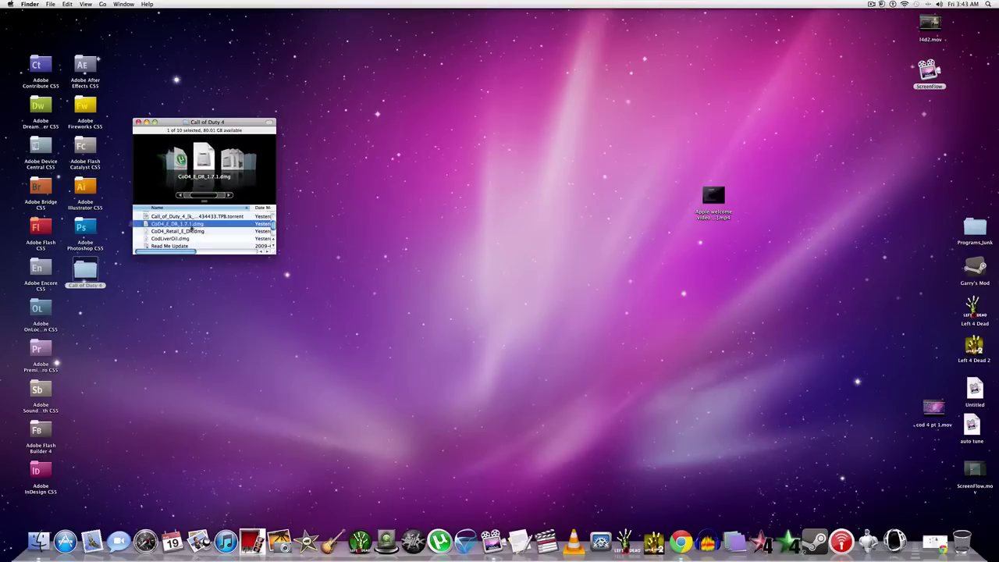
{"action": "left_click", "coordinate": [190, 225]}
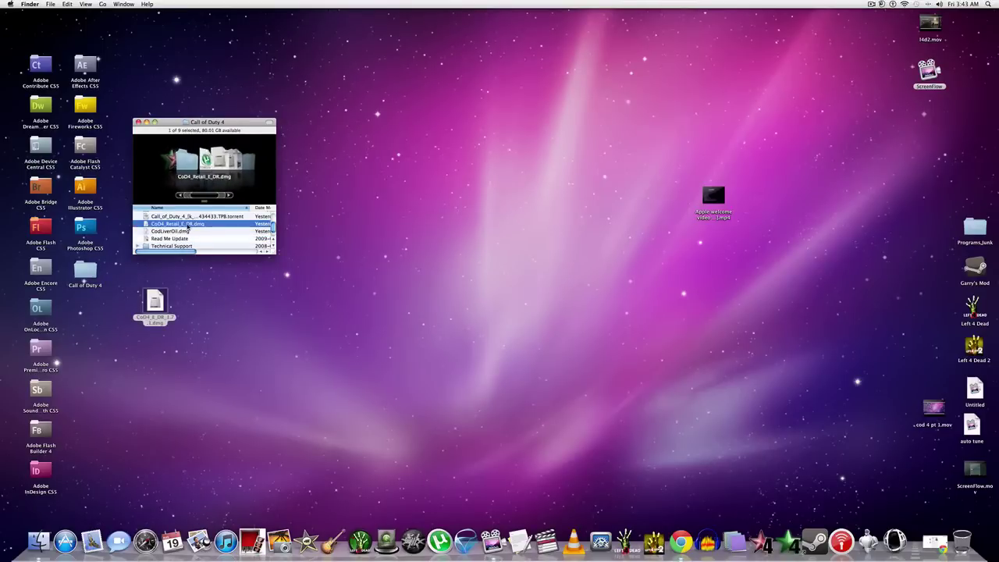
{"action": "left_click_drag", "start_coordinate": [115, 380], "coordinate": [115, 381]}
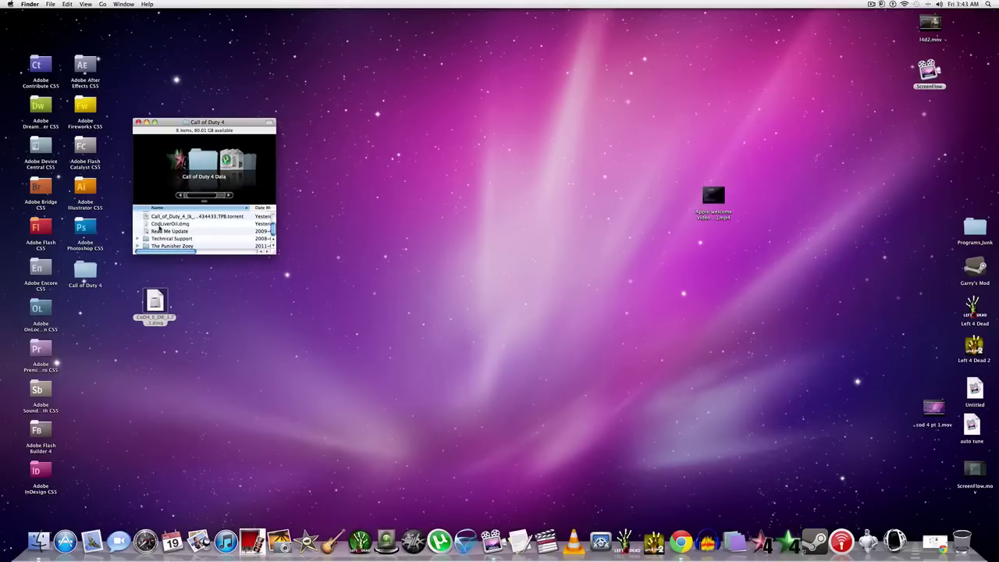
Step: Move CodLiverOil.dmg out of the folder too and close the Call of Duty 4 window
{"action": "left_click", "coordinate": [165, 224]}
{"action": "left_click", "coordinate": [194, 234], "text": "shift"}
{"action": "left_click", "coordinate": [172, 223]}
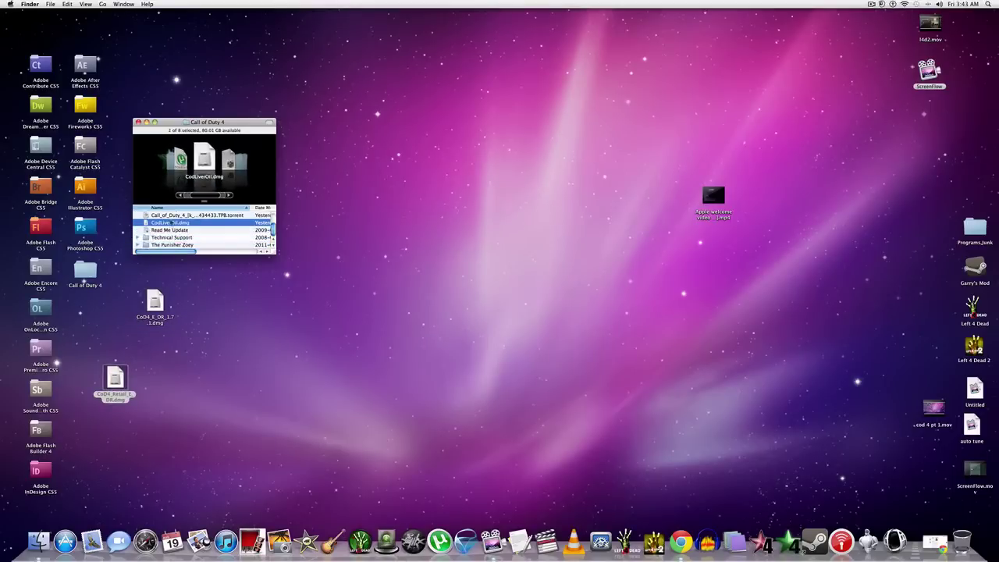
{"action": "key", "text": "super+BackSpace"}
{"action": "left_click", "coordinate": [138, 123]}
{"action": "left_click", "coordinate": [221, 344]}
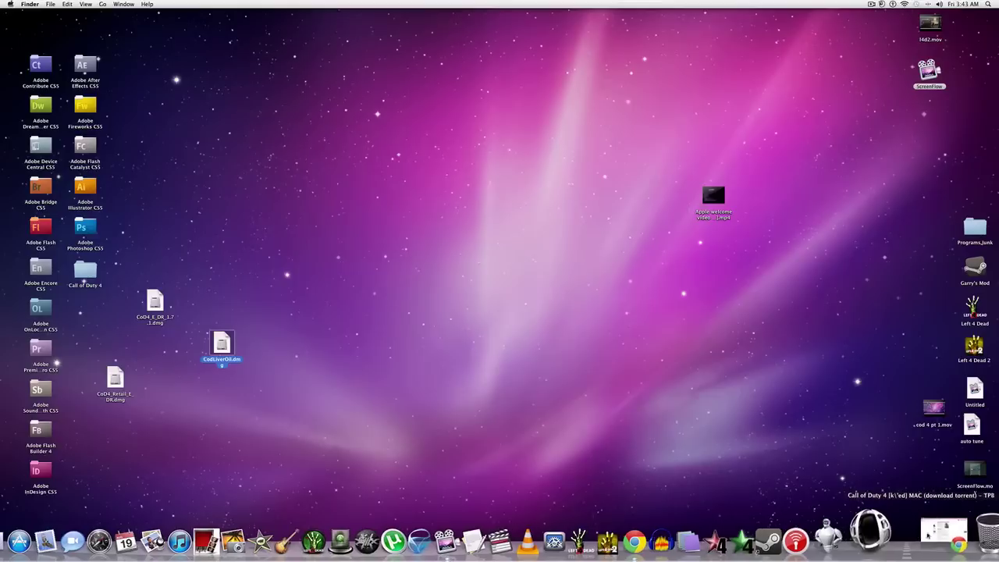
Step: Close the FileFactory download tab and the Pirate Bay torrent tab in Chrome
{"action": "left_click", "coordinate": [935, 541]}
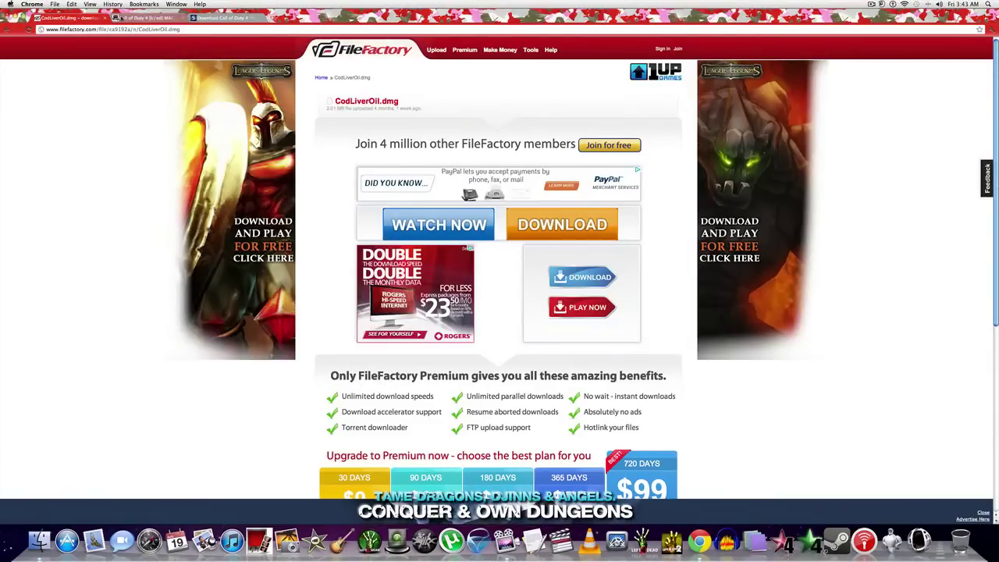
{"action": "key", "text": "super+w"}
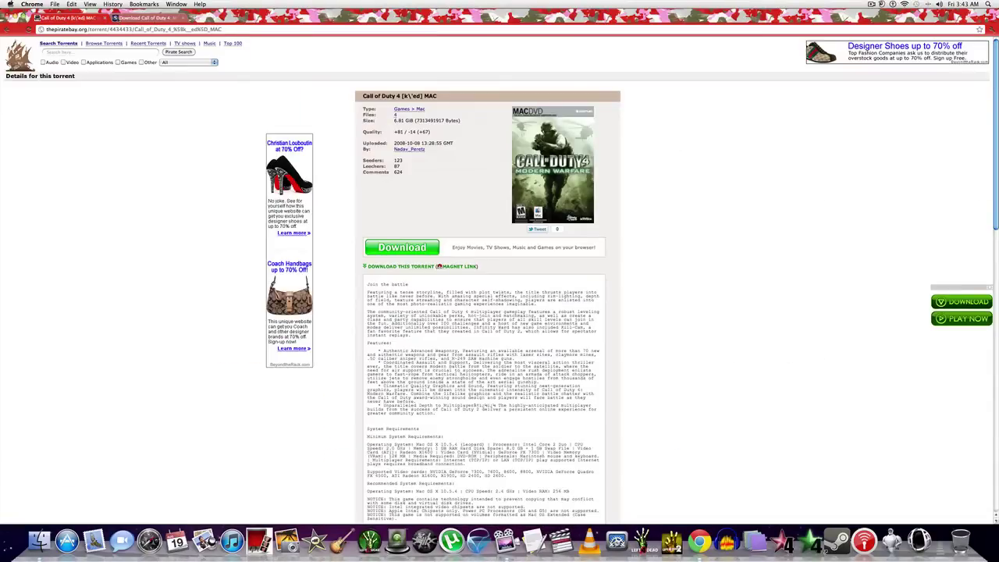
{"action": "left_click", "coordinate": [104, 17]}
Step: Open the Softpedia patch download page, then return to the Patch 1.7.1 article
{"action": "scroll", "coordinate": [496, 278], "scroll_direction": "down", "scroll_amount": 5}
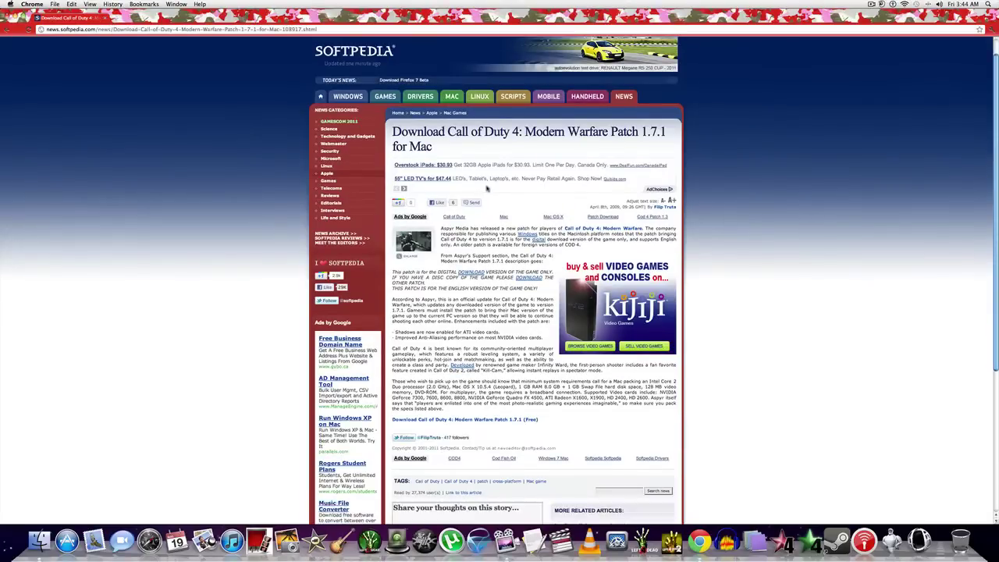
{"action": "left_click", "coordinate": [428, 243]}
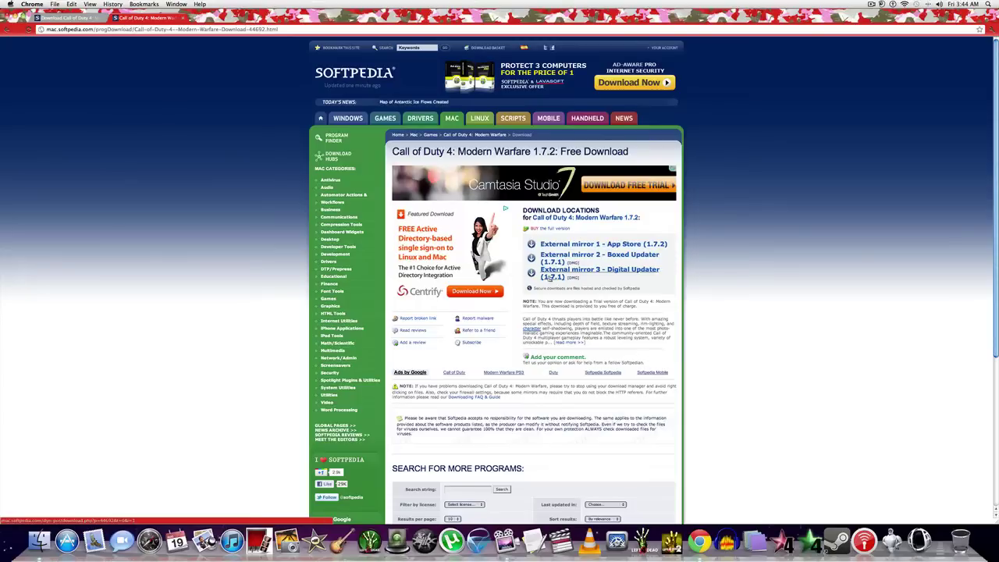
{"action": "key", "text": "super+bracketleft"}
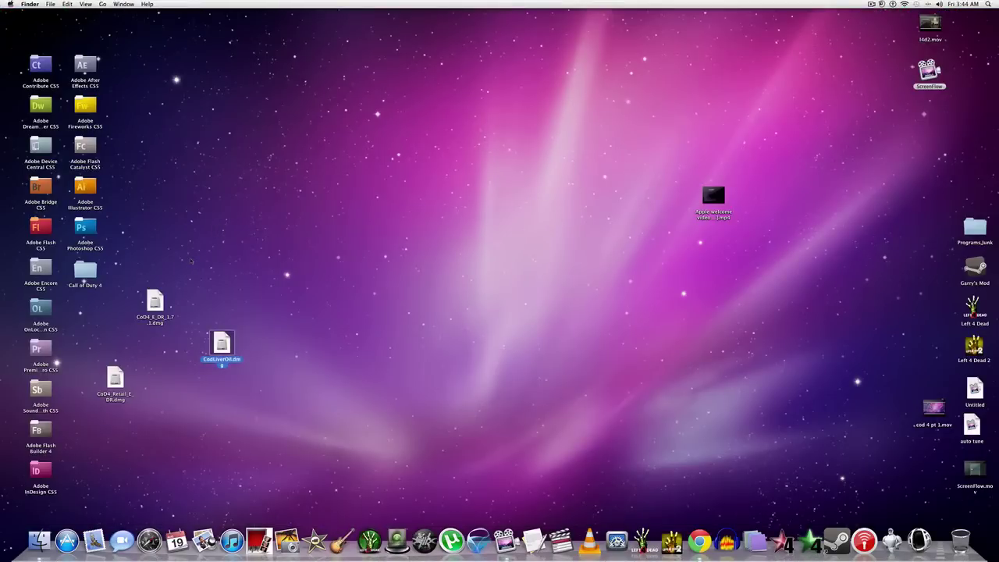
Step: Regroup the 1.7.1, CodLiverOil and Retail disk images together higher on the desktop
{"action": "left_click", "coordinate": [191, 261]}
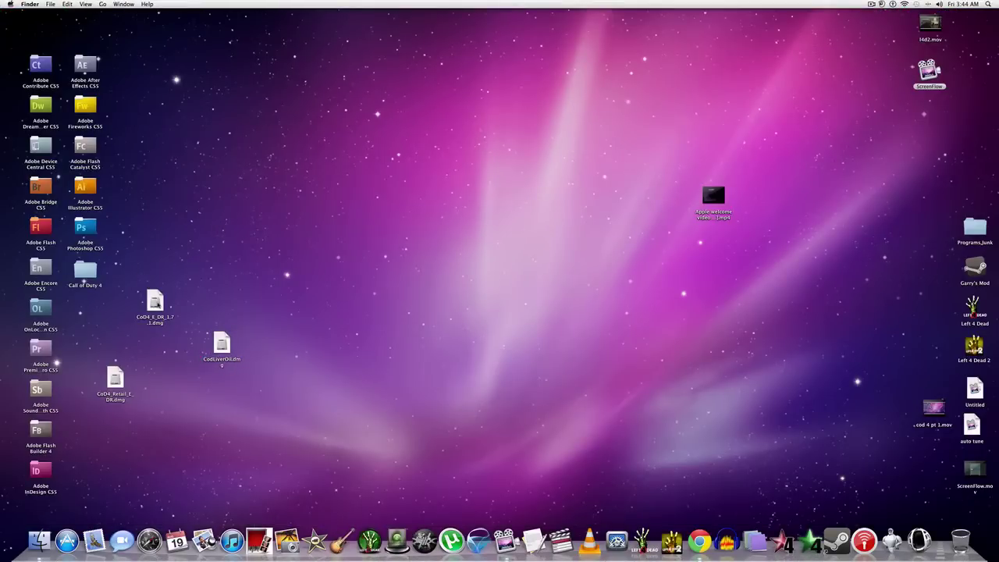
{"action": "left_click_drag", "start_coordinate": [154, 302], "coordinate": [158, 234]}
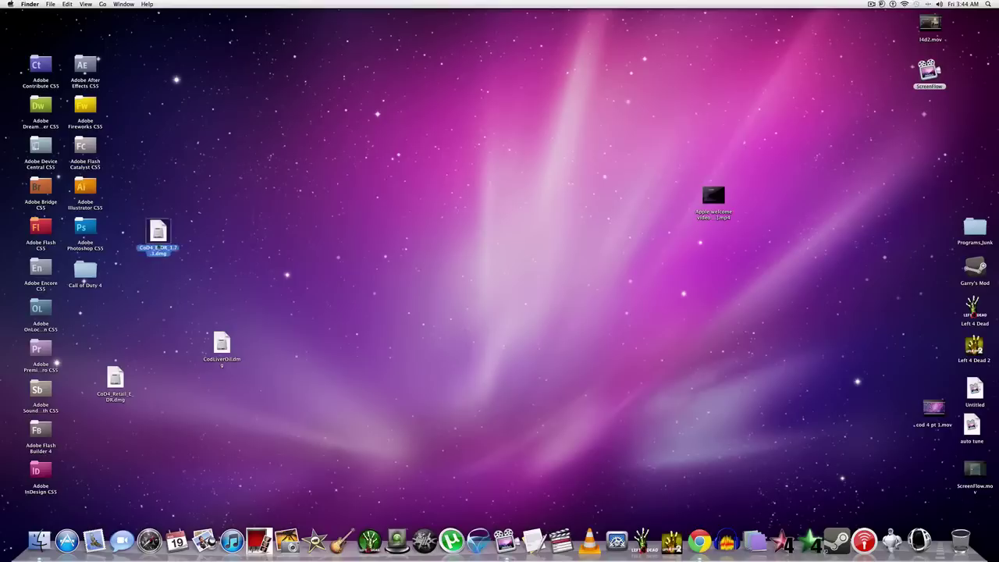
{"action": "left_click", "coordinate": [181, 310]}
{"action": "left_click_drag", "start_coordinate": [222, 344], "coordinate": [241, 239]}
{"action": "left_click_drag", "start_coordinate": [114, 379], "coordinate": [158, 297]}
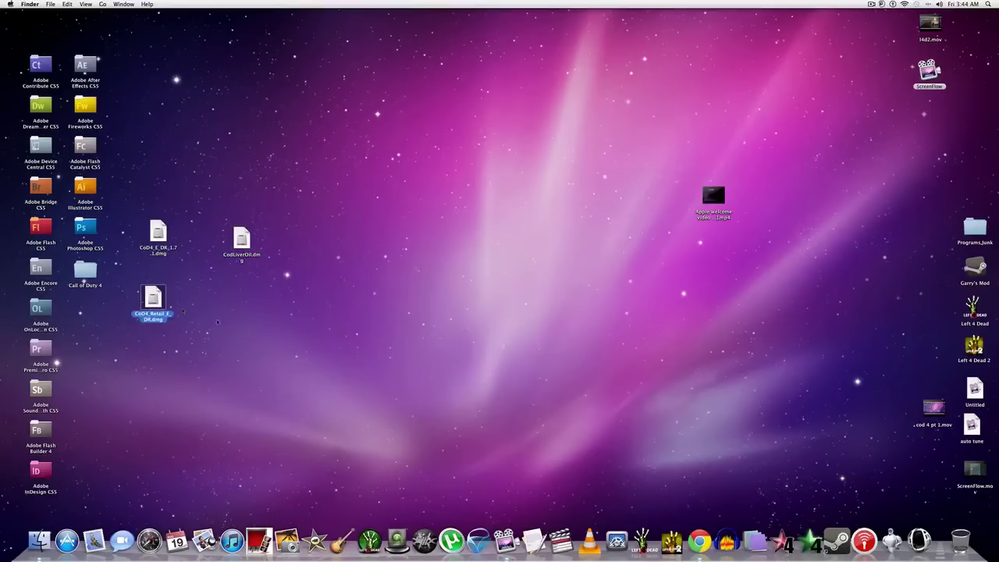
Step: Mount CoD4_E_DR_1.7.1.dmg and launch its Installer, allowing it past the security warnings
{"action": "left_click", "coordinate": [163, 234]}
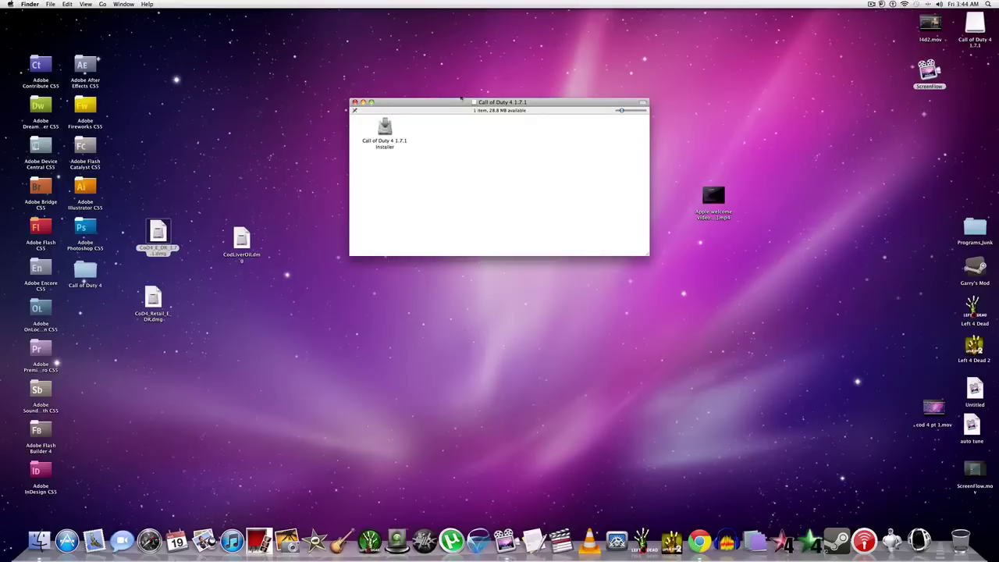
{"action": "left_click", "coordinate": [383, 130]}
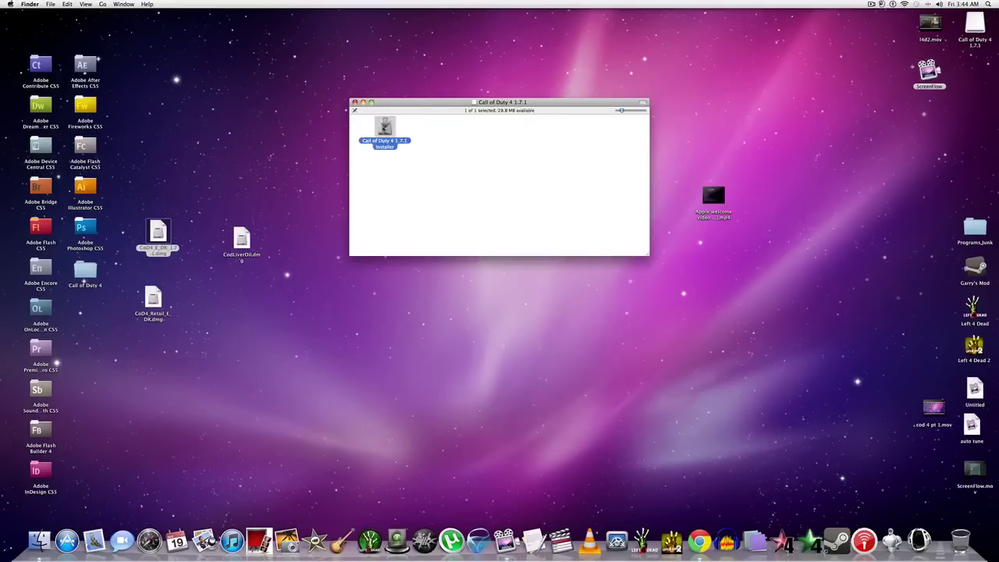
{"action": "left_click", "coordinate": [577, 192]}
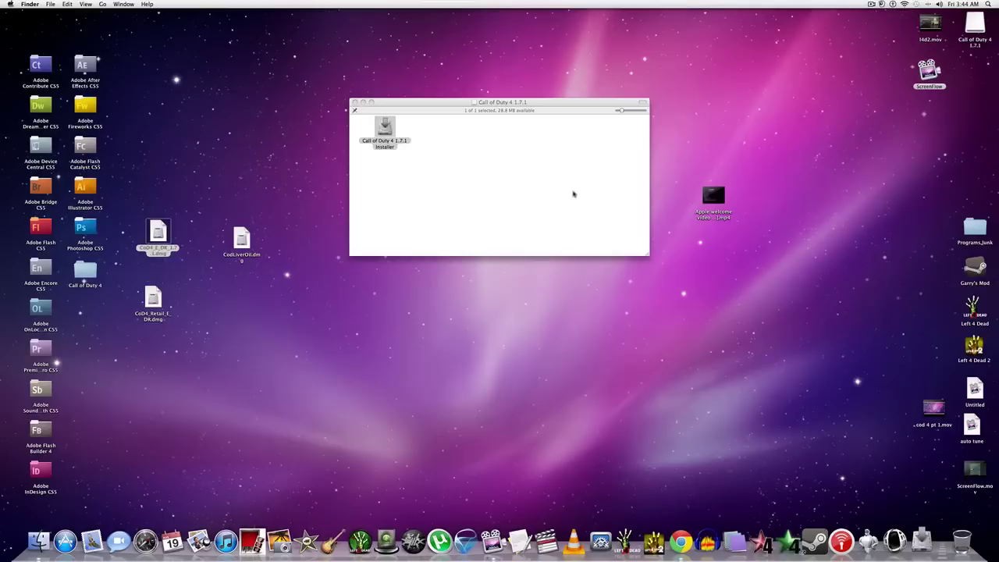
{"action": "left_click", "coordinate": [556, 182]}
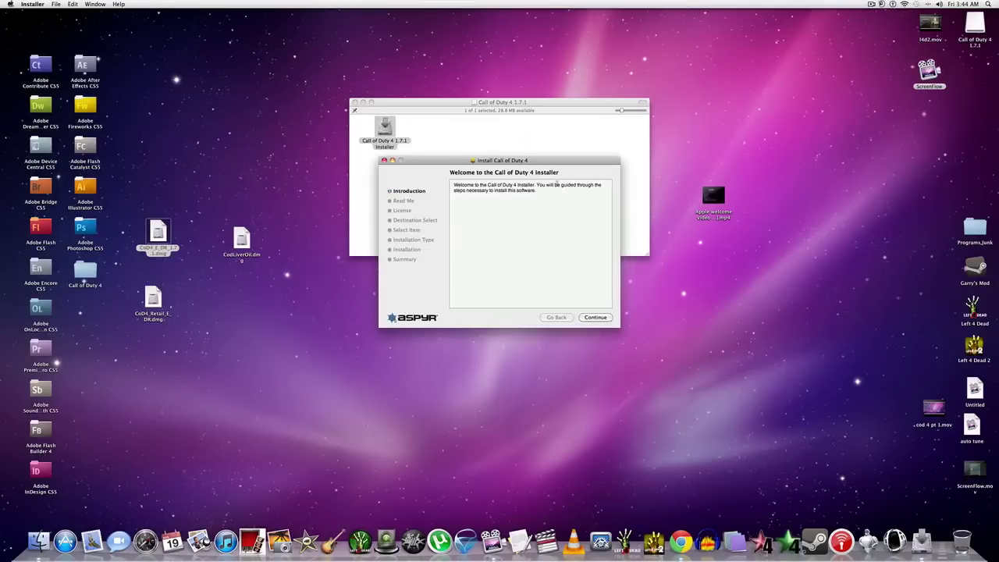
Step: Advance the 1.7.1 installer, agree to the license and pick Macintosh HD as destination
{"action": "left_click", "coordinate": [599, 318]}
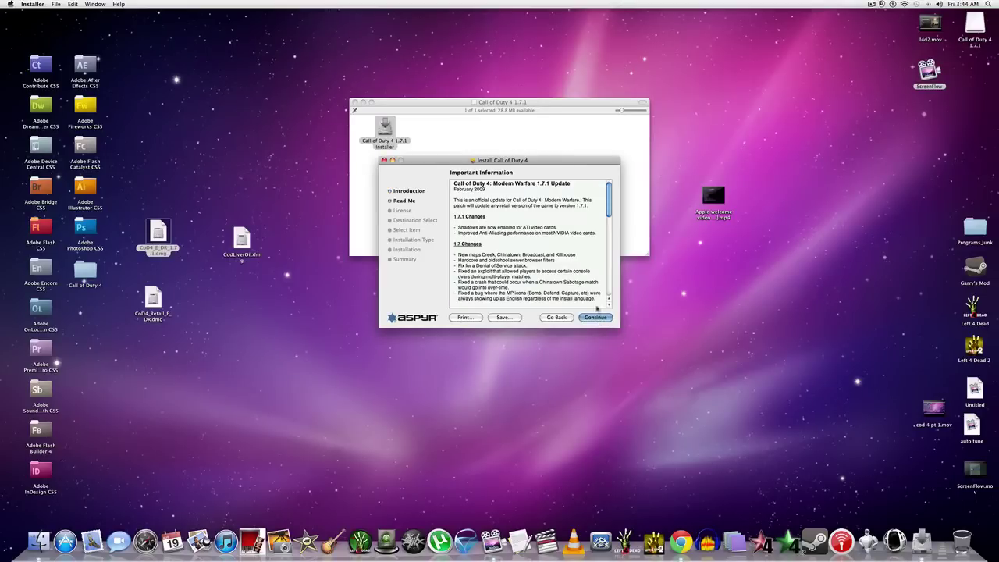
{"action": "left_click", "coordinate": [596, 316]}
{"action": "left_click", "coordinate": [596, 318]}
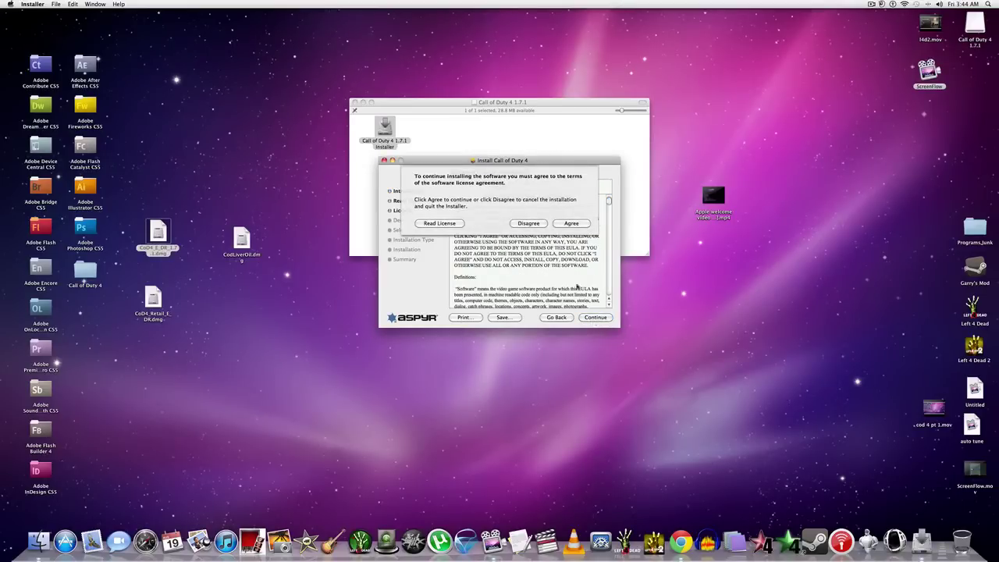
{"action": "left_click", "coordinate": [578, 223]}
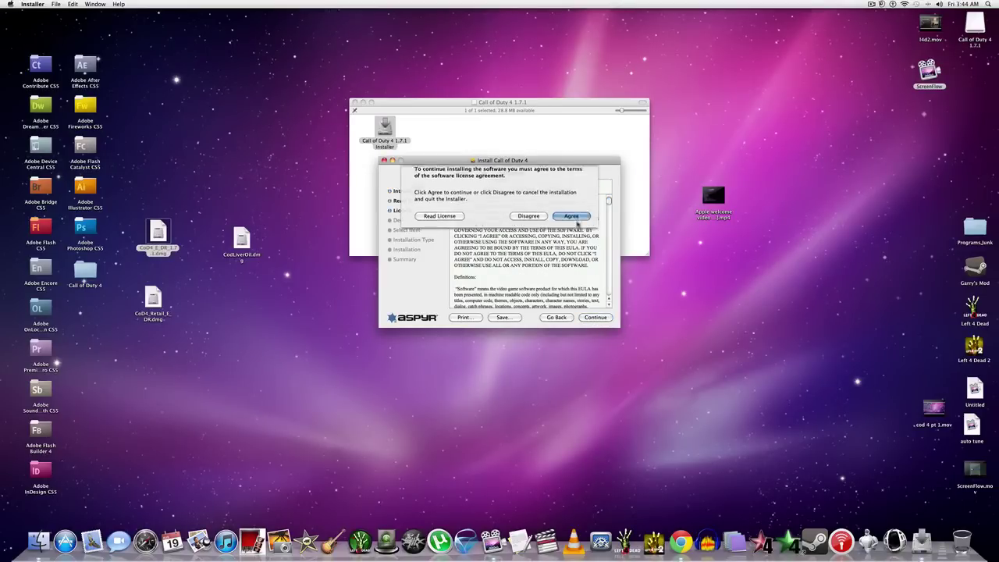
{"action": "left_click", "coordinate": [591, 316]}
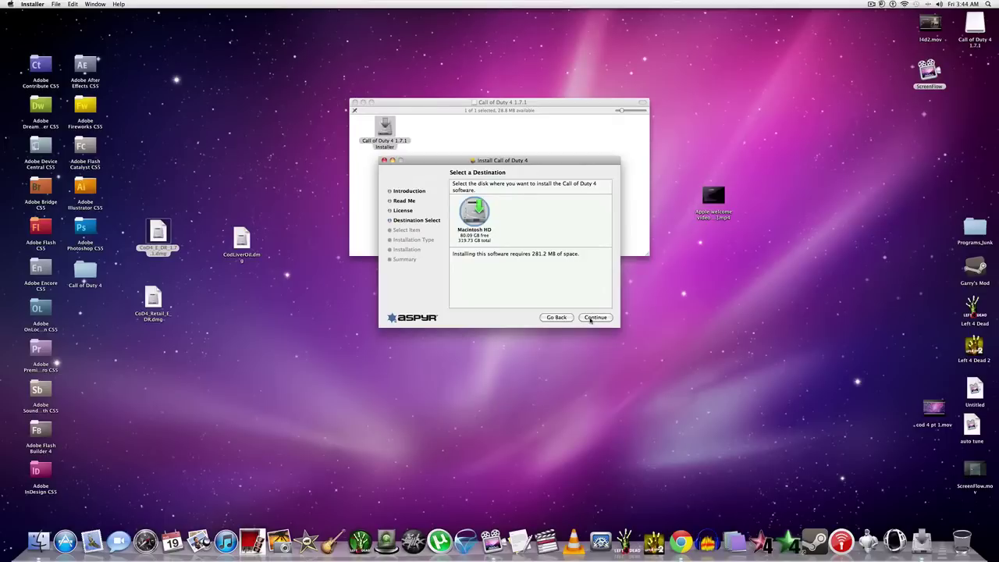
{"action": "left_click", "coordinate": [591, 317]}
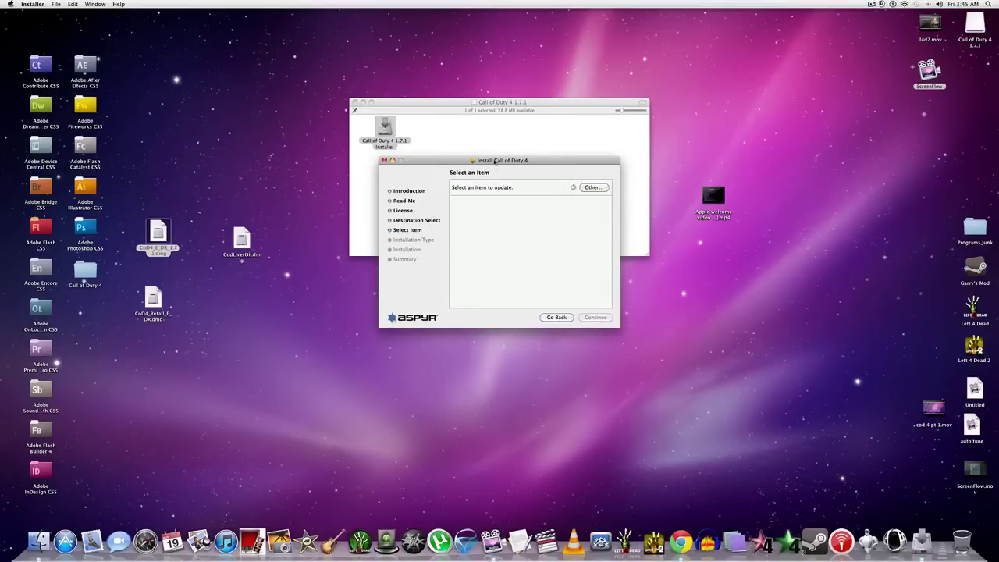
{"action": "left_click_drag", "start_coordinate": [495, 161], "coordinate": [481, 103]}
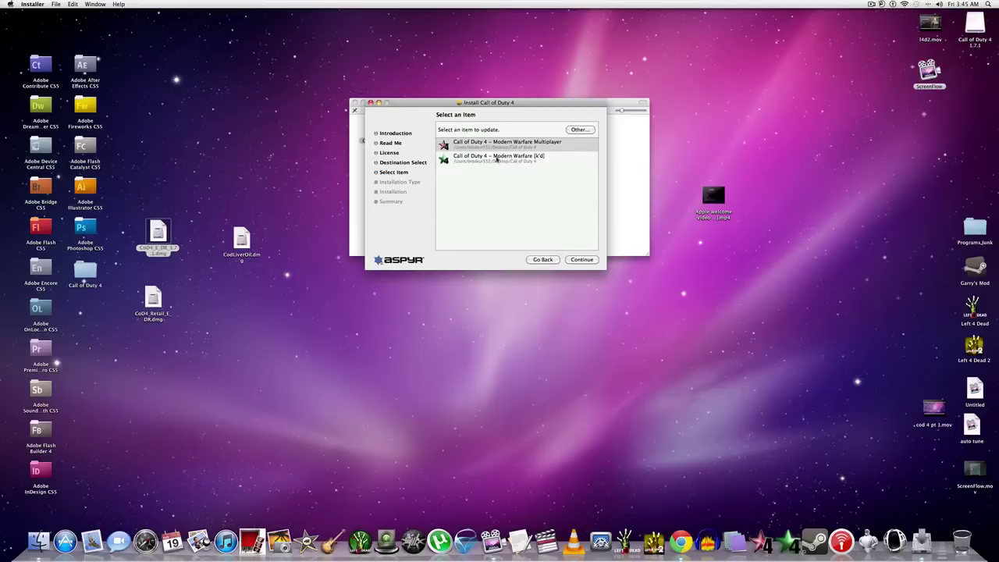
Step: Quit the 1.7.1 installer, then copy the retail image's Call of Duty 4 folder to the desktop
{"action": "left_click", "coordinate": [370, 102]}
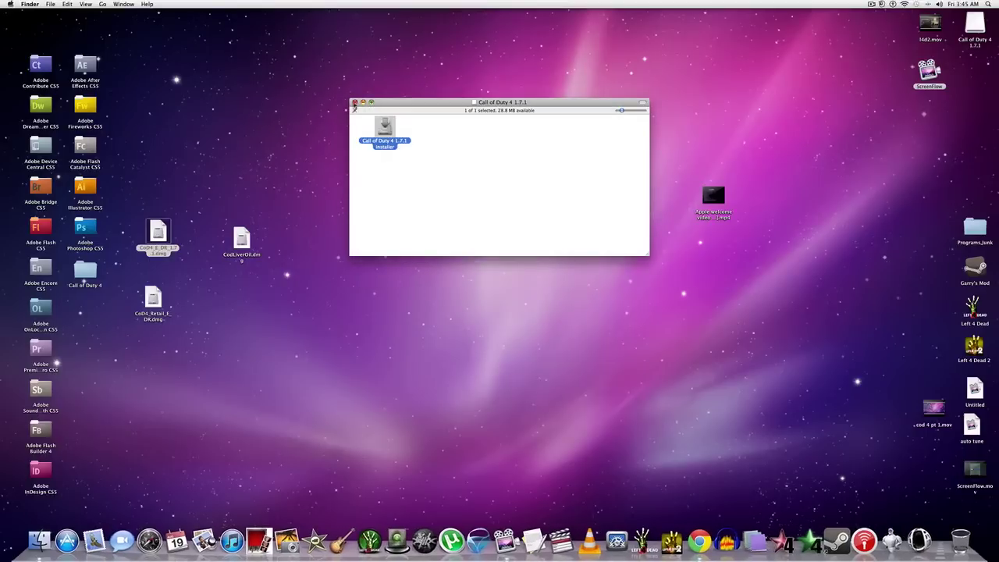
{"action": "left_click", "coordinate": [357, 102]}
{"action": "left_click", "coordinate": [153, 299]}
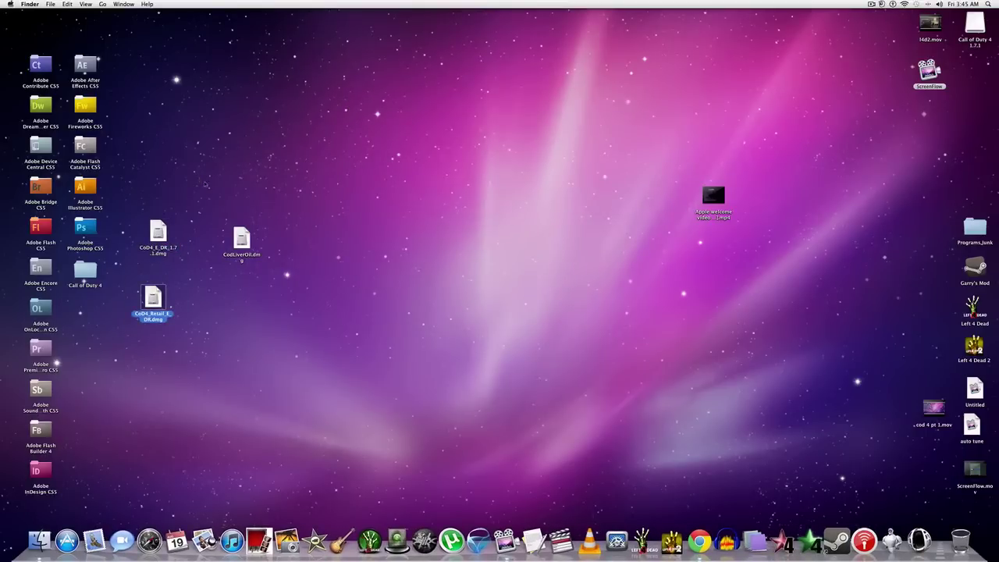
{"action": "left_click_drag", "start_coordinate": [145, 33], "coordinate": [395, 34]}
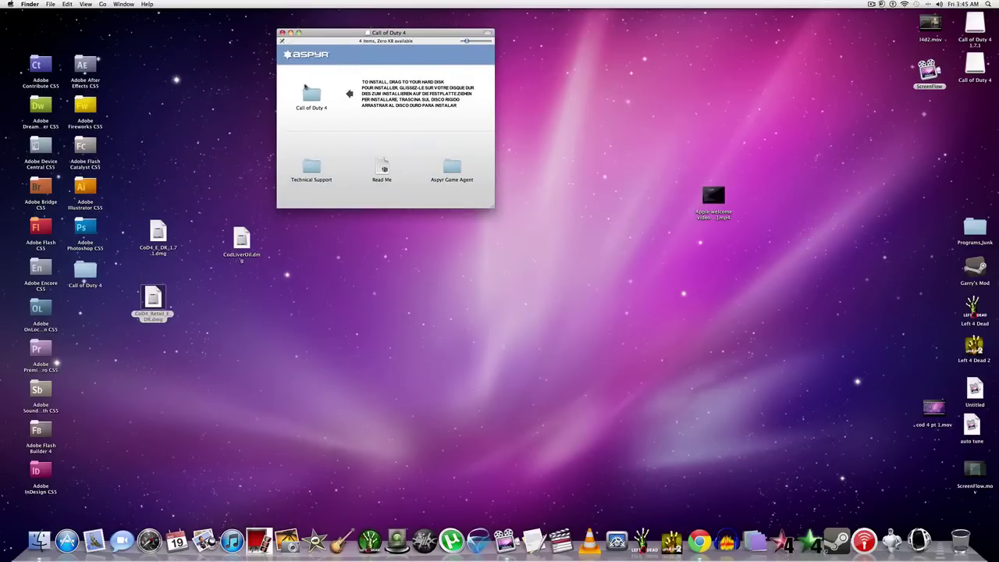
{"action": "left_click", "coordinate": [310, 96]}
{"action": "left_click_drag", "start_coordinate": [312, 104], "coordinate": [243, 192]}
{"action": "left_click", "coordinate": [282, 33]}
Step: Mount CodLiverOil.dmg and put its cracked Modern Warfare [k'd] app into the Call of Duty 4 folder
{"action": "double_click", "coordinate": [242, 242]}
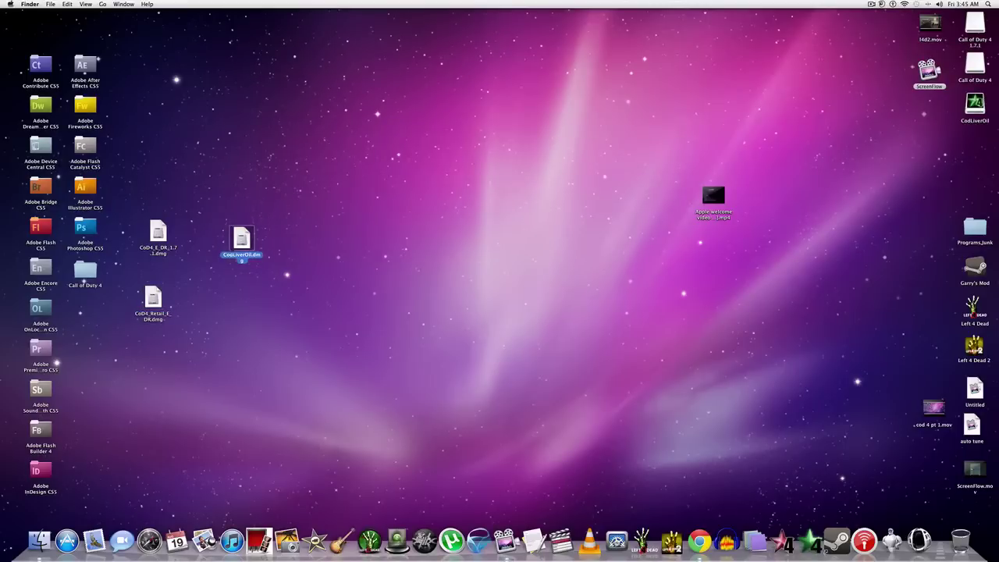
{"action": "left_click_drag", "start_coordinate": [182, 22], "coordinate": [463, 22]}
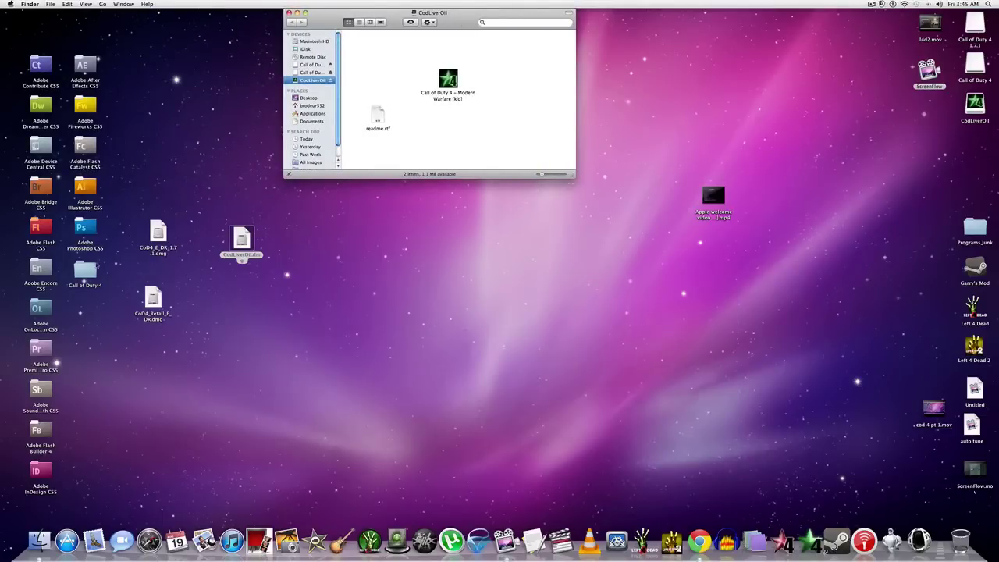
{"action": "double_click", "coordinate": [91, 271]}
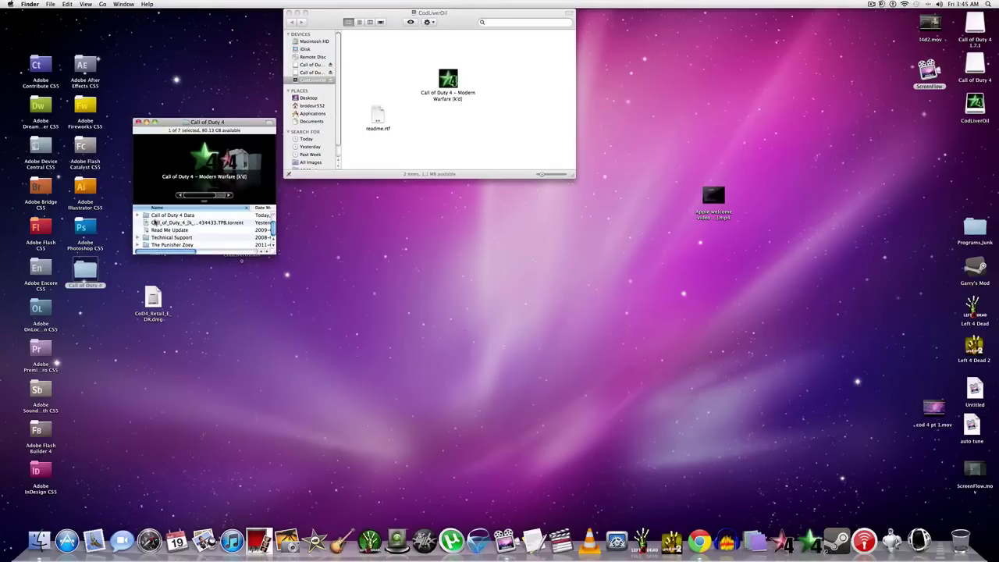
{"action": "scroll", "coordinate": [174, 219], "scroll_direction": "up", "scroll_amount": 2}
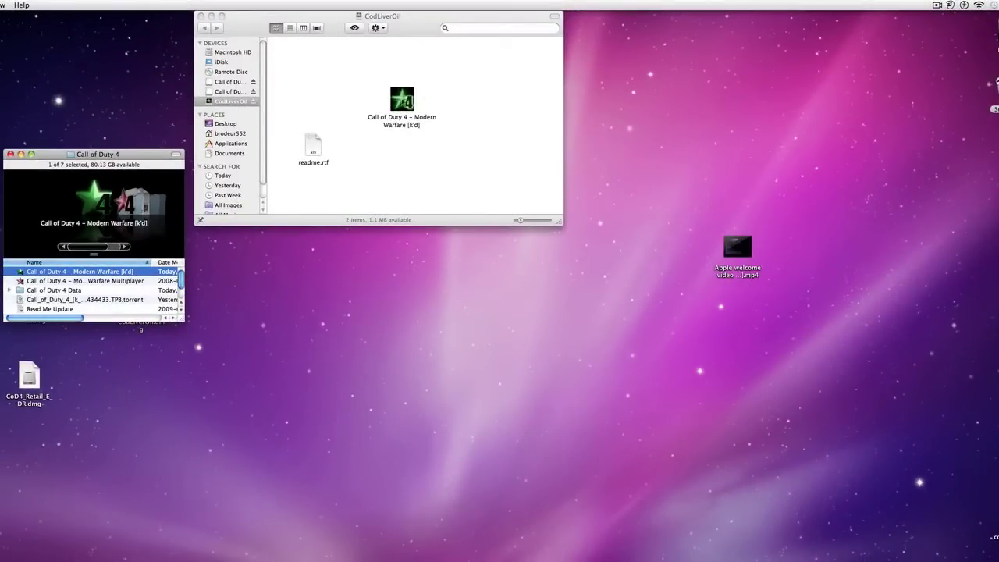
{"action": "left_click", "coordinate": [10, 153]}
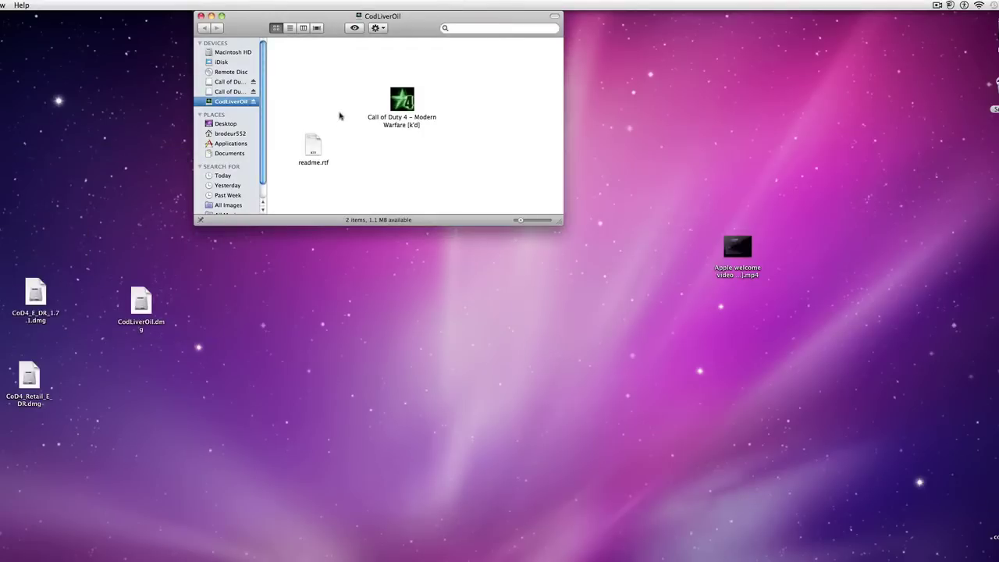
Step: Read the crack's readme.rtf, then close it and the CodLiverOil window
{"action": "left_click", "coordinate": [314, 148]}
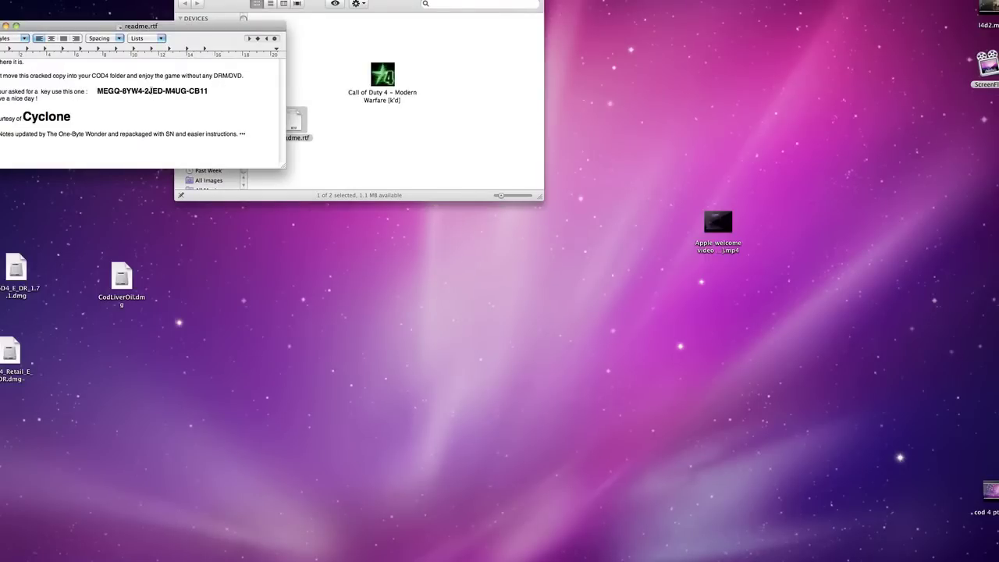
{"action": "key", "text": "super+w"}
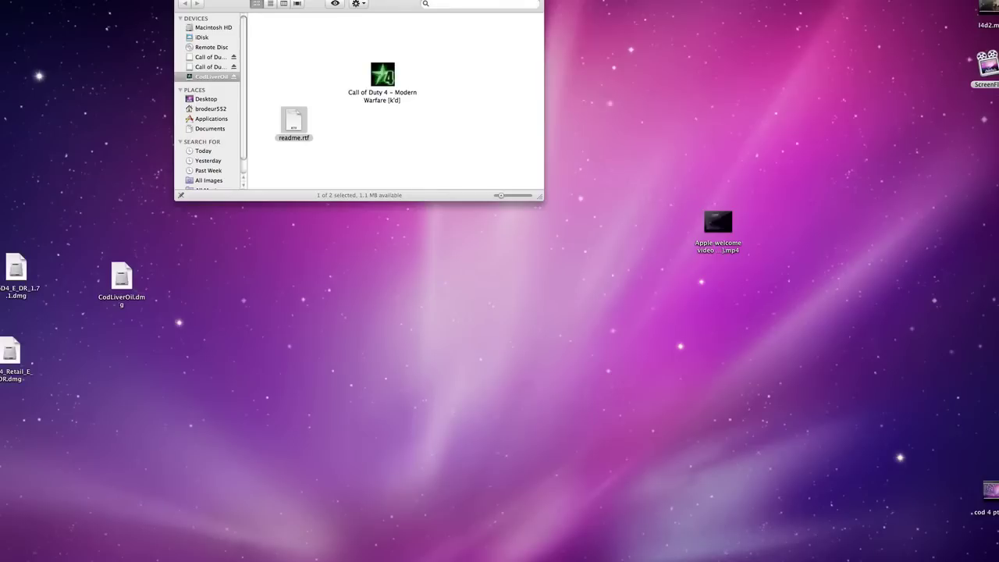
{"action": "key", "text": "super+w"}
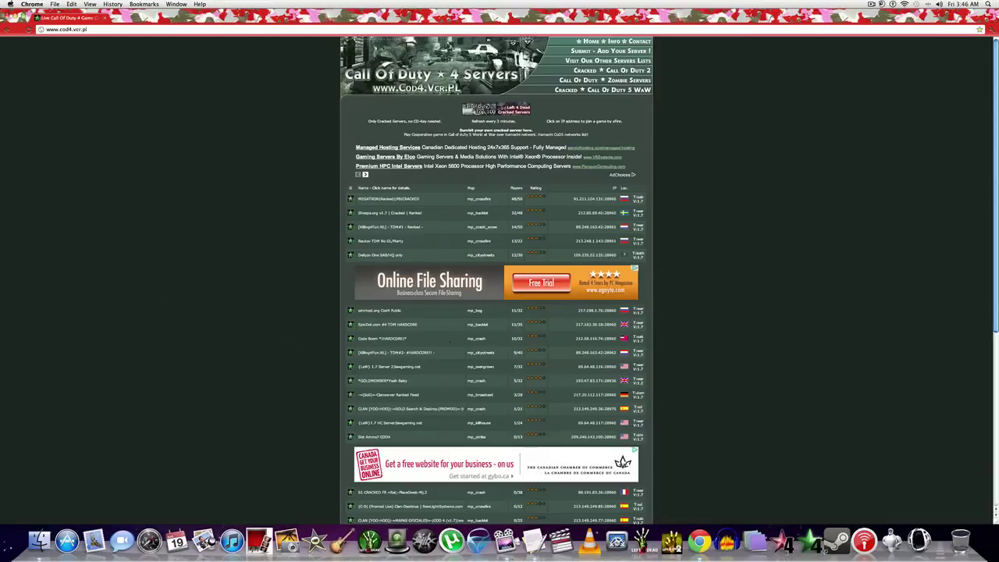
Step: Copy server IP 209.246.143.100:28960 from the cod4.vcr.pl list and close Chrome
{"action": "scroll", "coordinate": [661, 352], "scroll_direction": "down", "scroll_amount": 1}
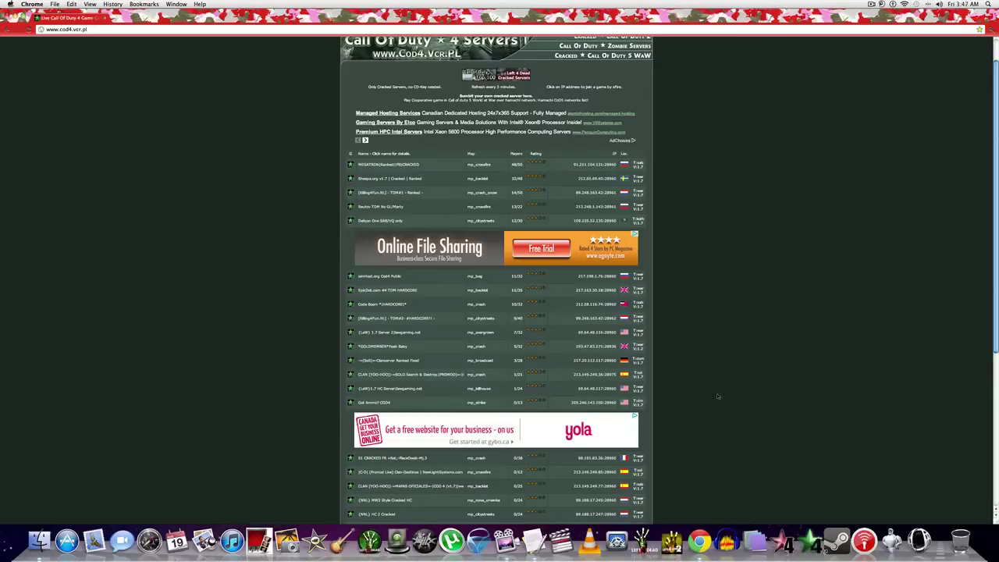
{"action": "right_click", "coordinate": [593, 404]}
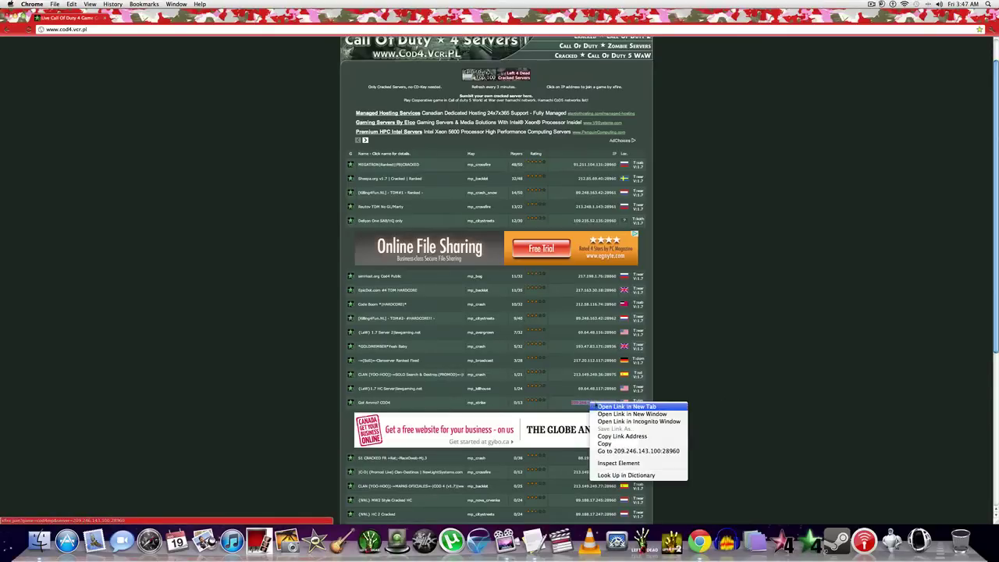
{"action": "left_click", "coordinate": [615, 444]}
{"action": "left_click", "coordinate": [9, 17]}
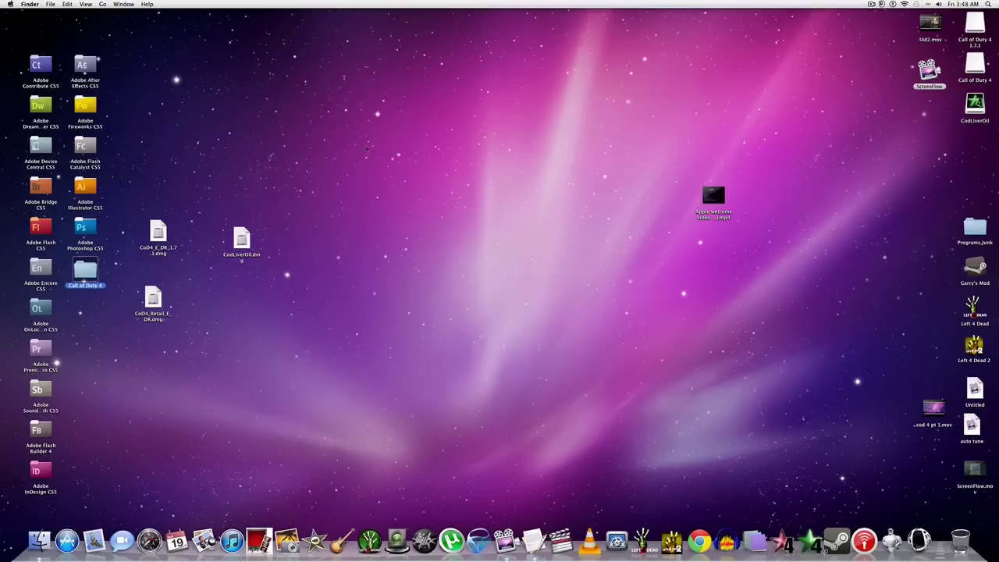
Step: Eject the Call of Duty 4 1.7.1, Call of Duty 4 and CodLiverOil disks via the Dock
{"action": "left_click", "coordinate": [551, 228]}
{"action": "left_click_drag", "start_coordinate": [564, 141], "coordinate": [402, 137]}
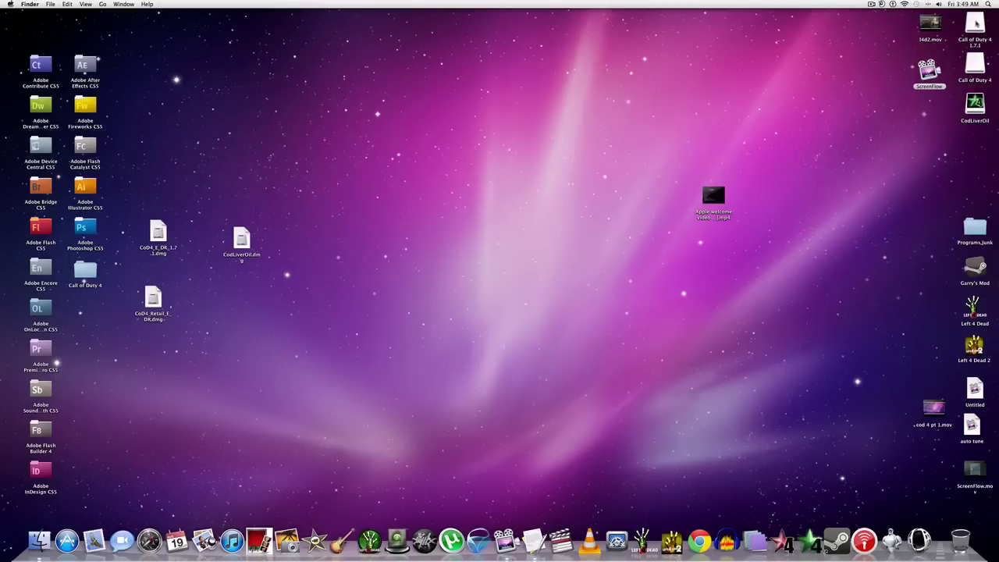
{"action": "left_click_drag", "start_coordinate": [975, 24], "coordinate": [960, 540]}
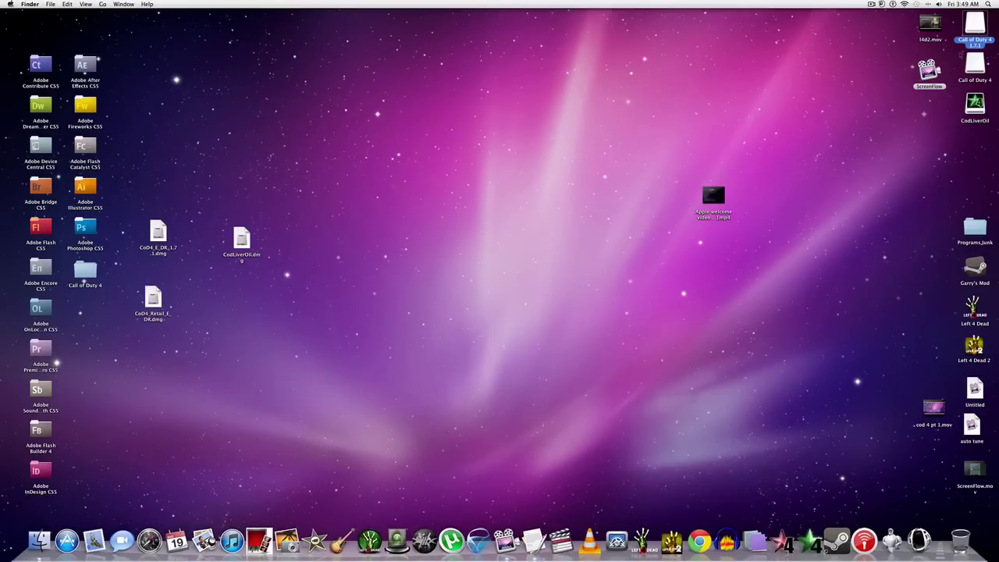
{"action": "left_click_drag", "start_coordinate": [976, 23], "coordinate": [960, 537]}
{"action": "left_click_drag", "start_coordinate": [975, 104], "coordinate": [960, 540]}
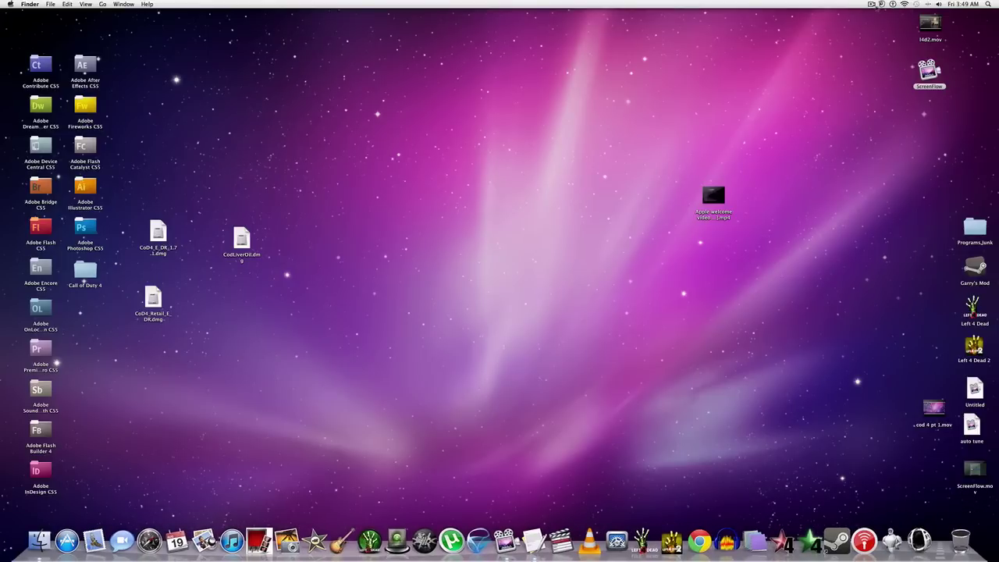
{"action": "left_click", "coordinate": [871, 3]}
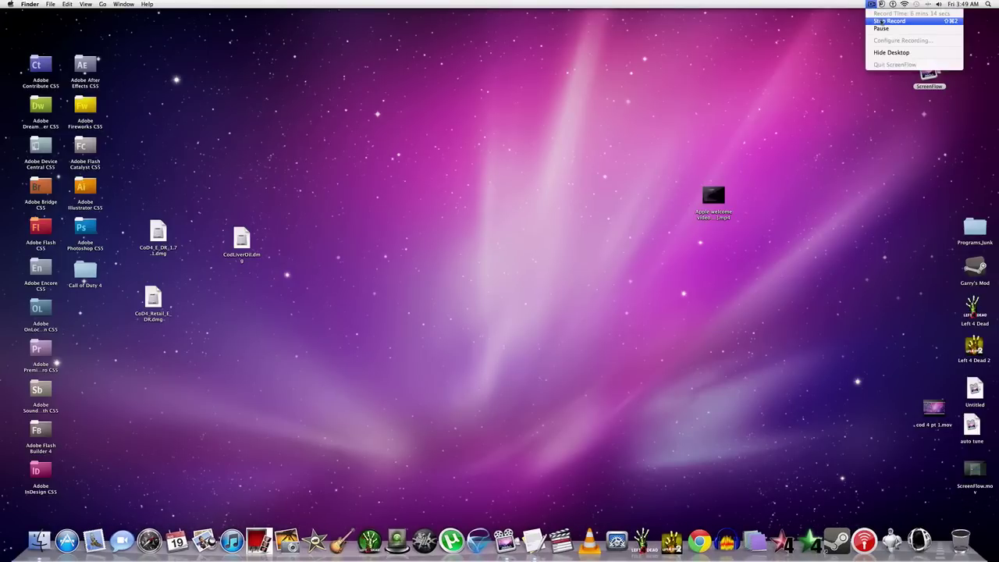